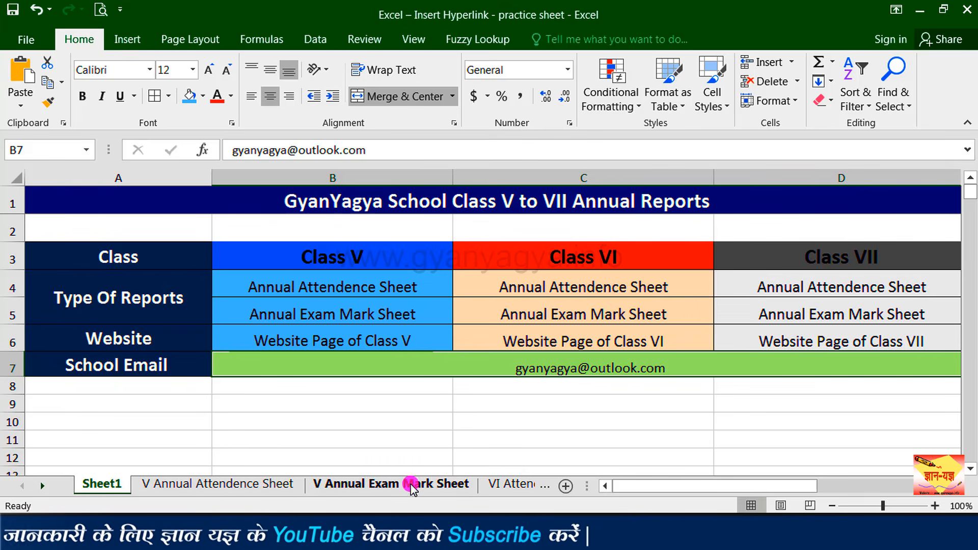
View the V Annual Attendence Sheet and V Annual Exam Mark Sheet worksheets, and return to Sheet1
click(278, 484)
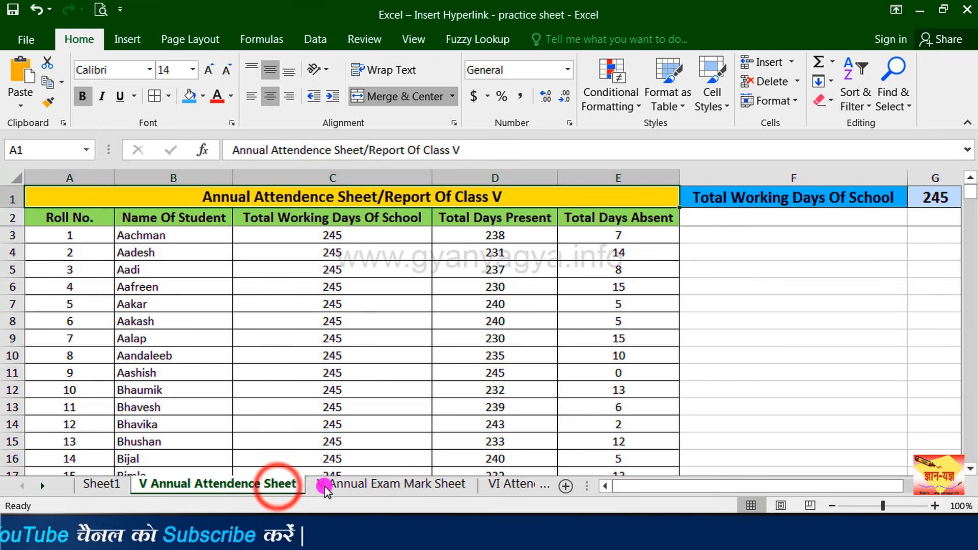
click(357, 495)
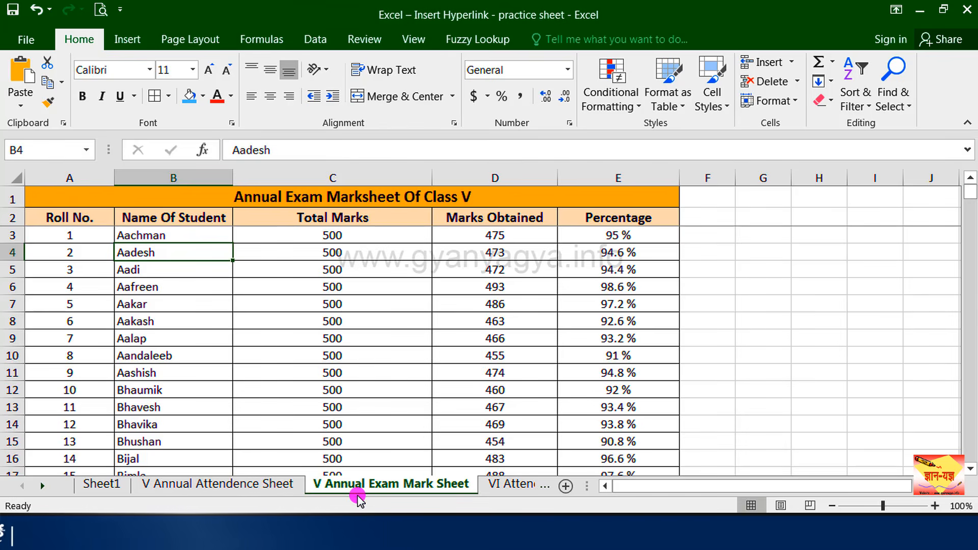
click(90, 486)
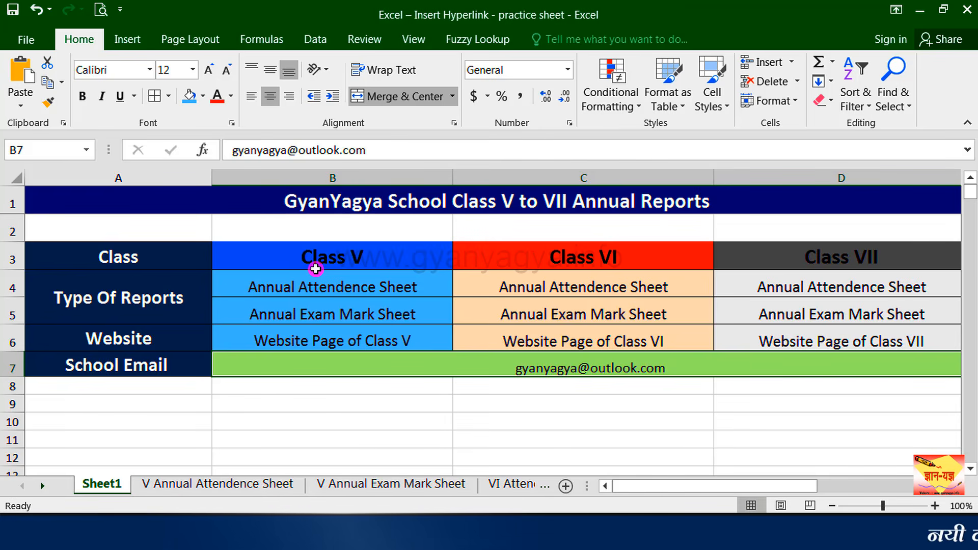
Insert a hyperlink in cell B3 to the existing Class V workbook in the class reports folder under Documents
right_click(384, 258)
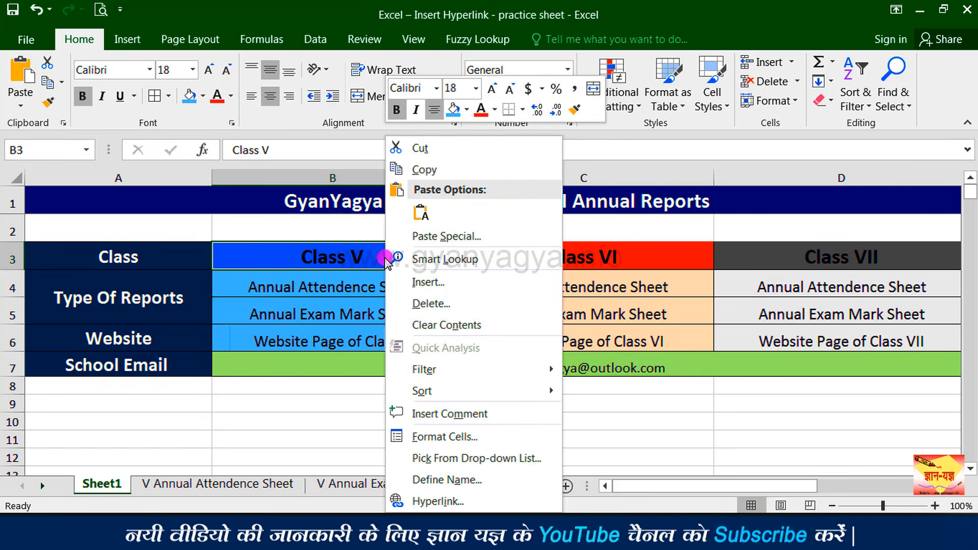
click(439, 502)
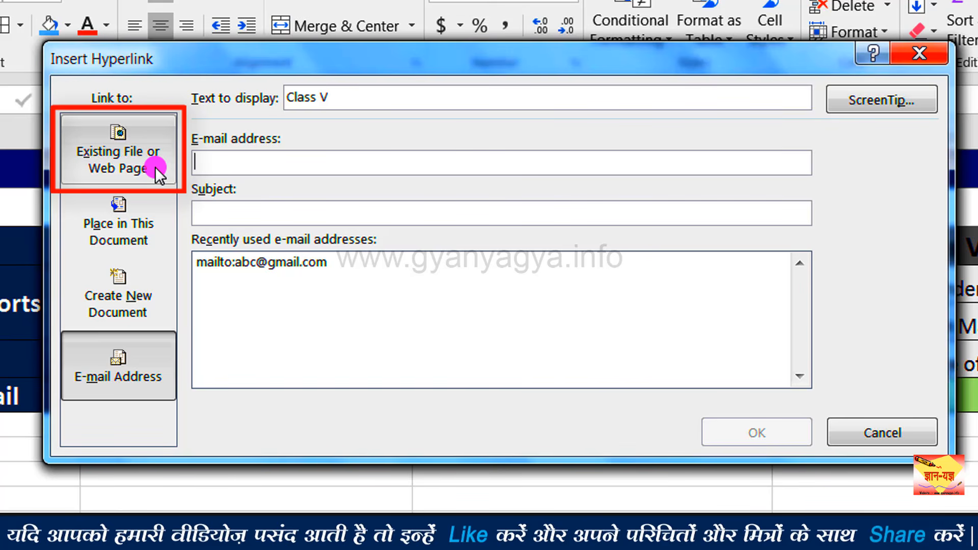
click(139, 153)
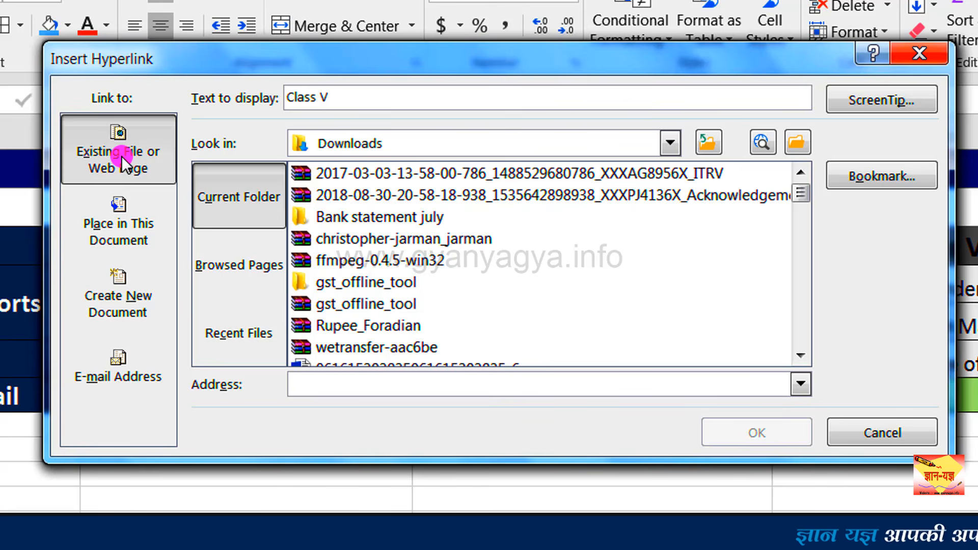
click(797, 142)
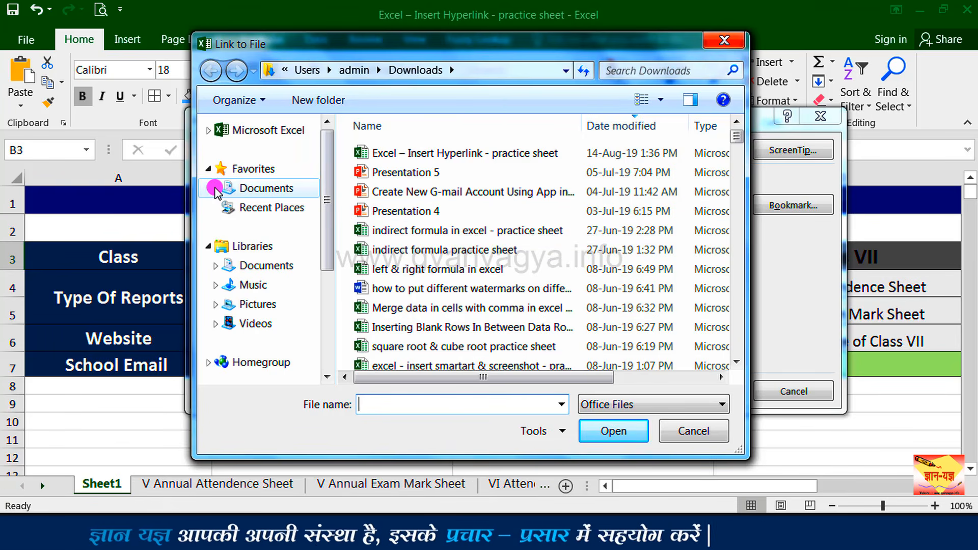
click(245, 191)
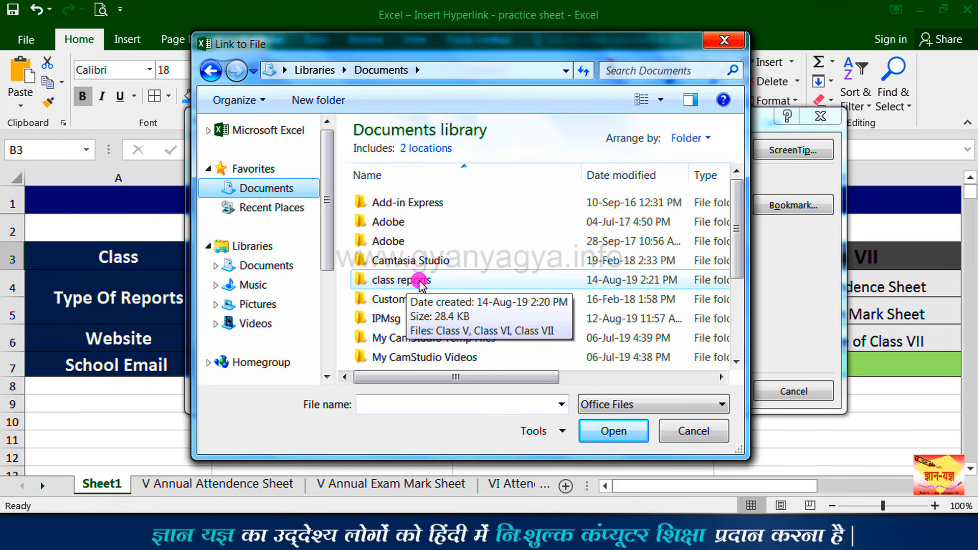
double_click(418, 280)
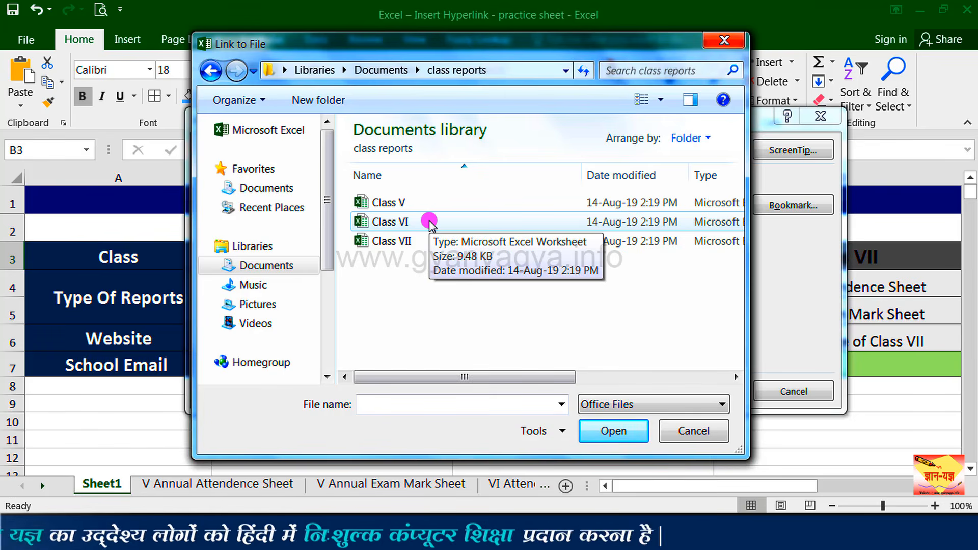
click(416, 201)
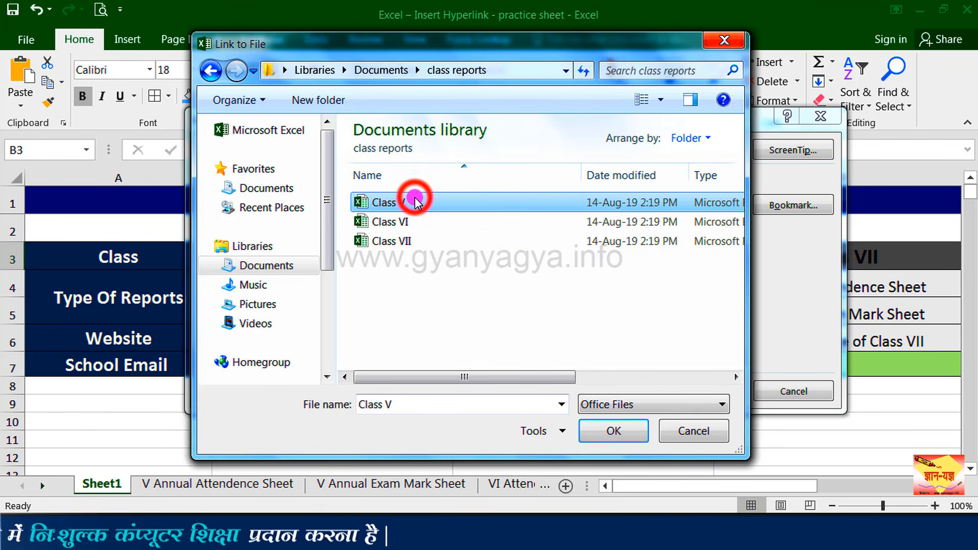
click(612, 431)
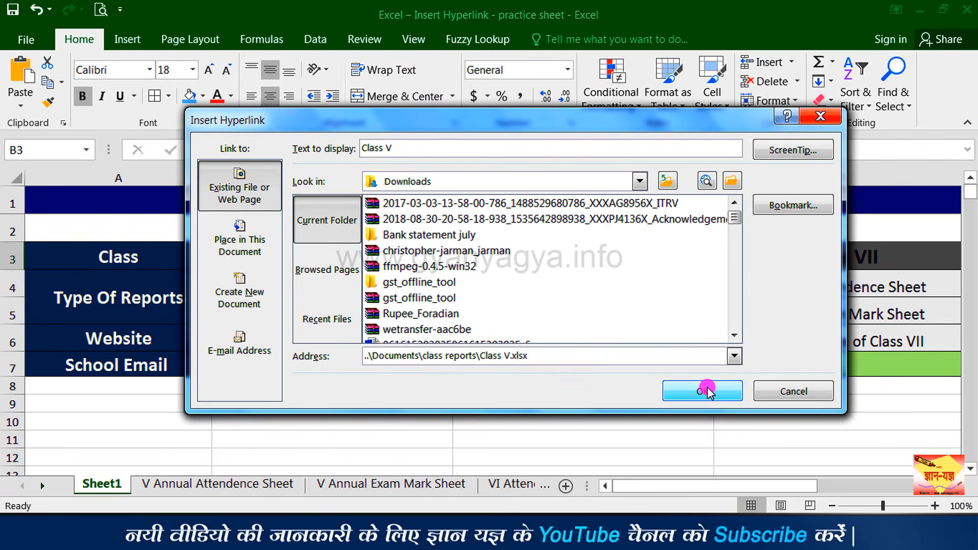
click(716, 392)
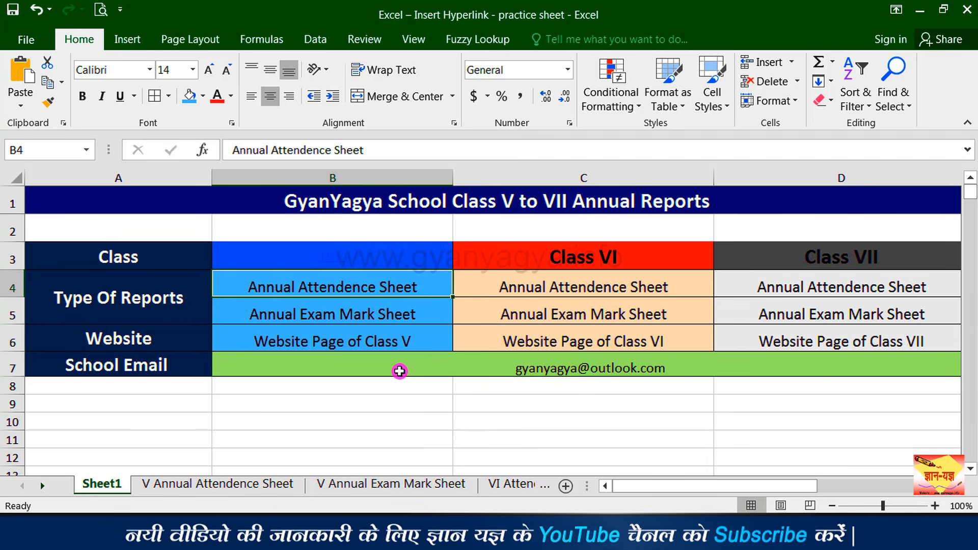
Change the fill of the linked Class V cell B3 to white
mouse_move(328, 259)
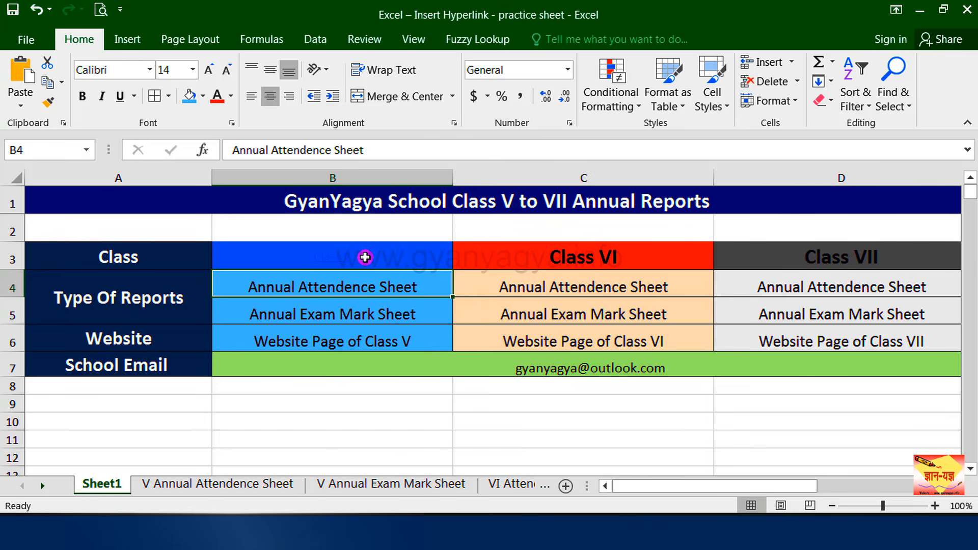
click(365, 258)
click(203, 96)
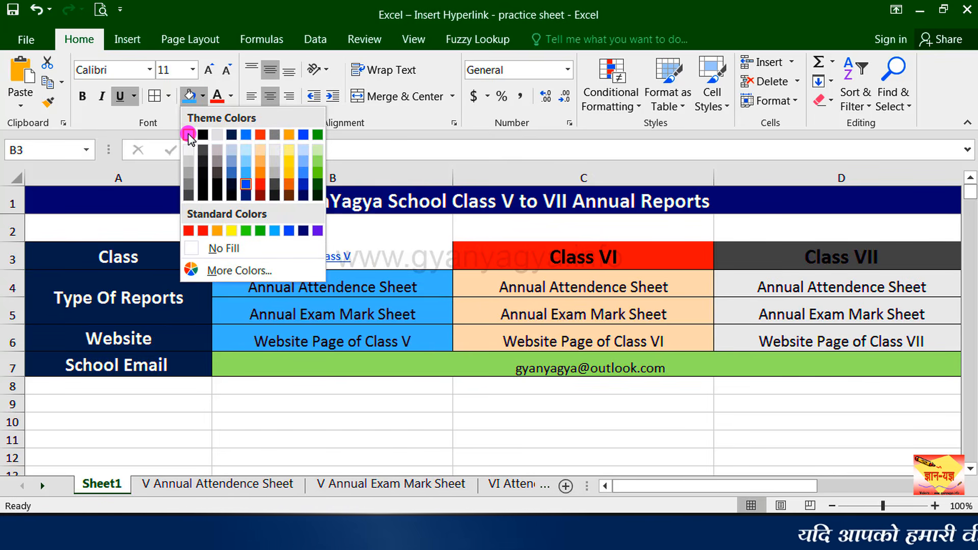
click(188, 134)
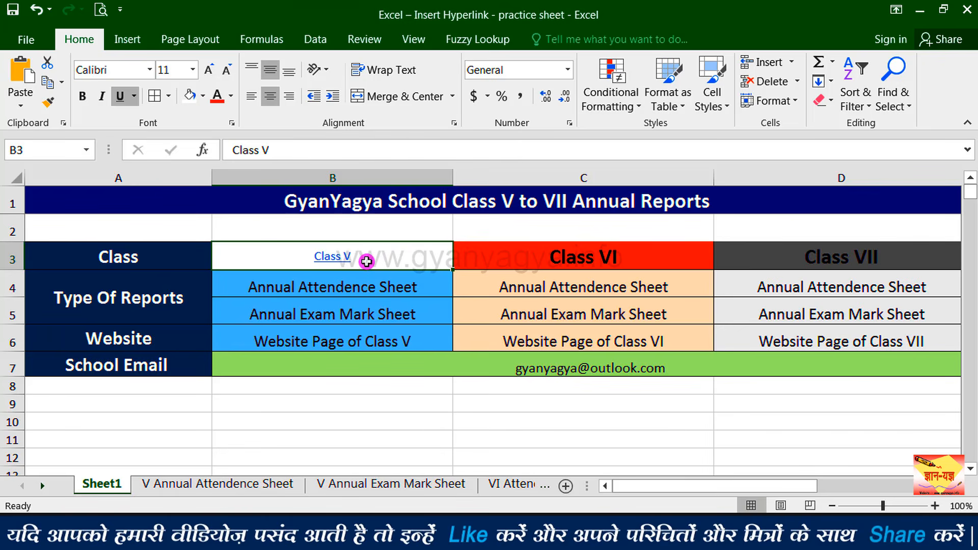
Follow the Class V hyperlink to check the workbook it opens, and return to the practice sheet workbook
mouse_move(349, 261)
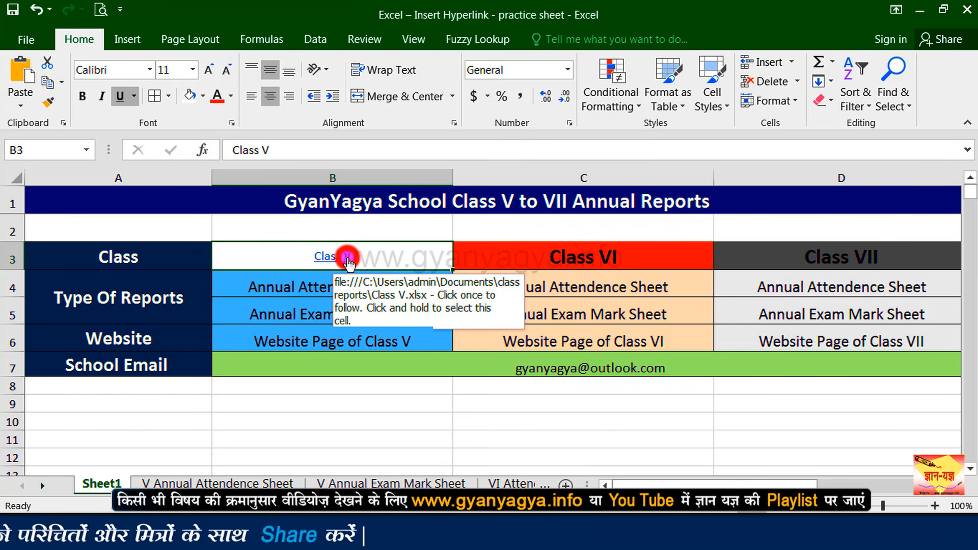
click(348, 258)
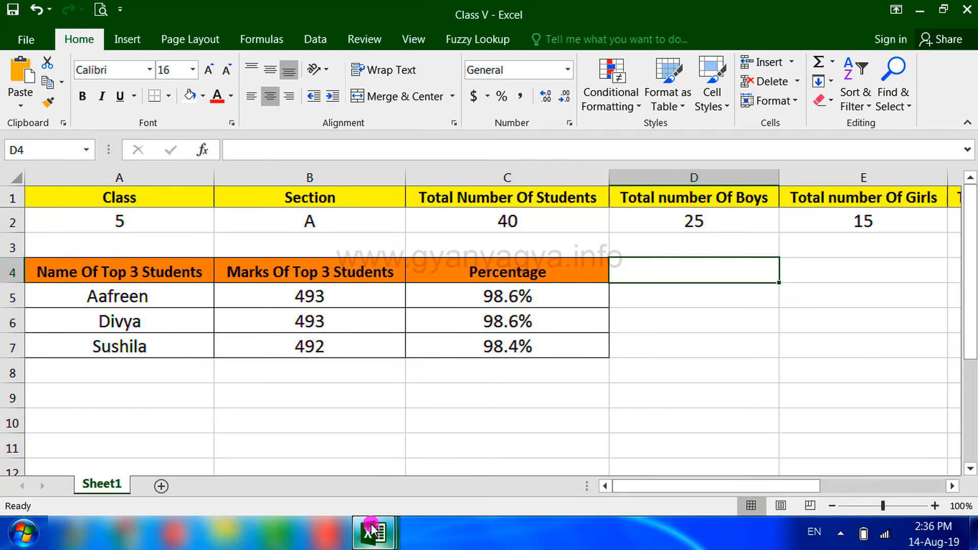
mouse_move(375, 534)
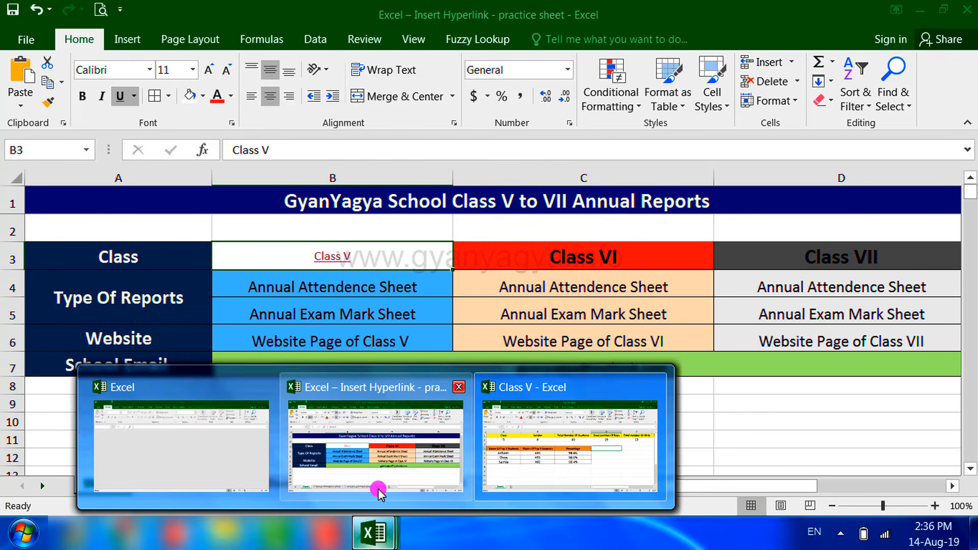
click(378, 484)
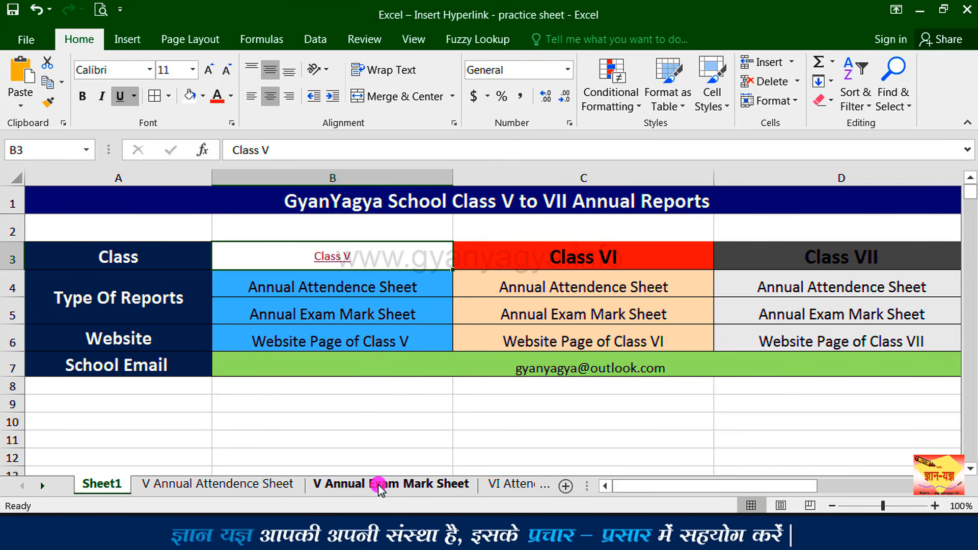
click(395, 343)
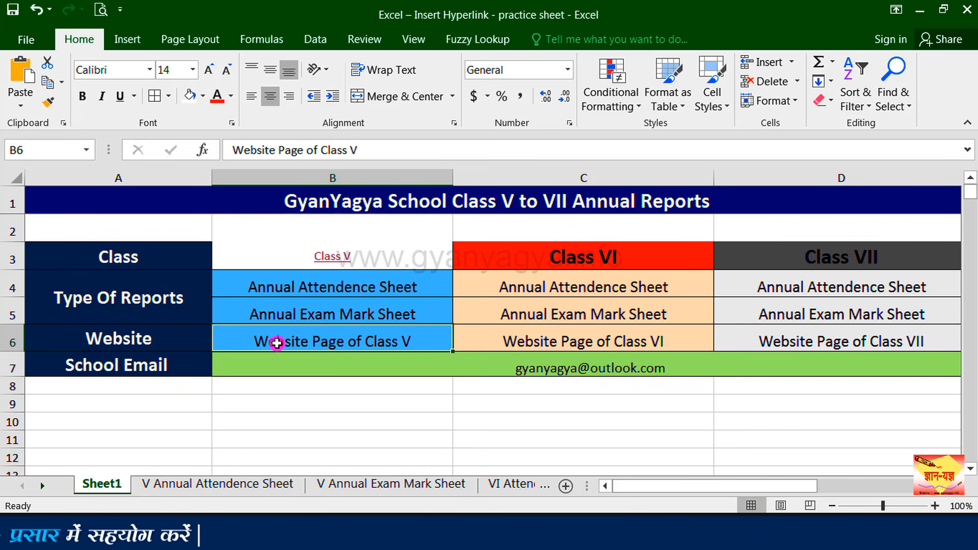
right_click(412, 342)
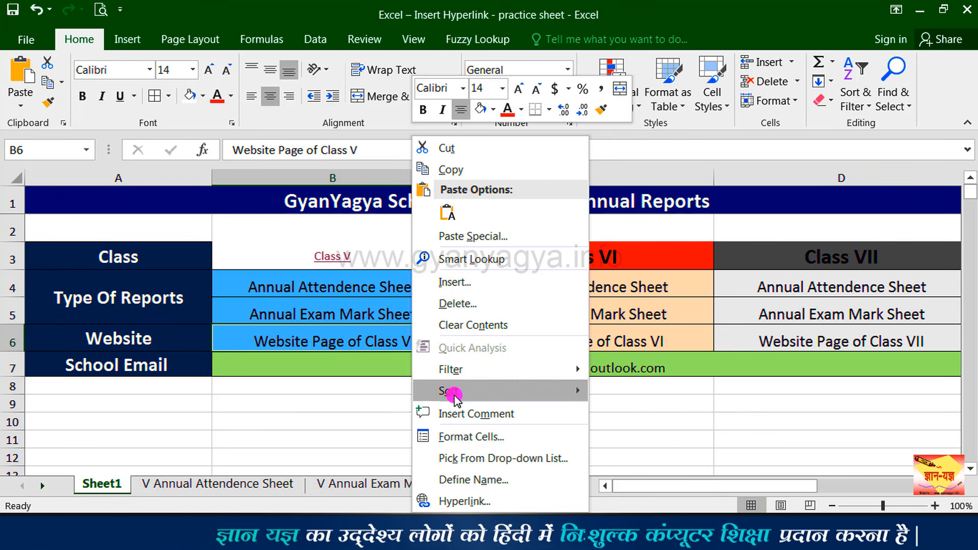
click(454, 502)
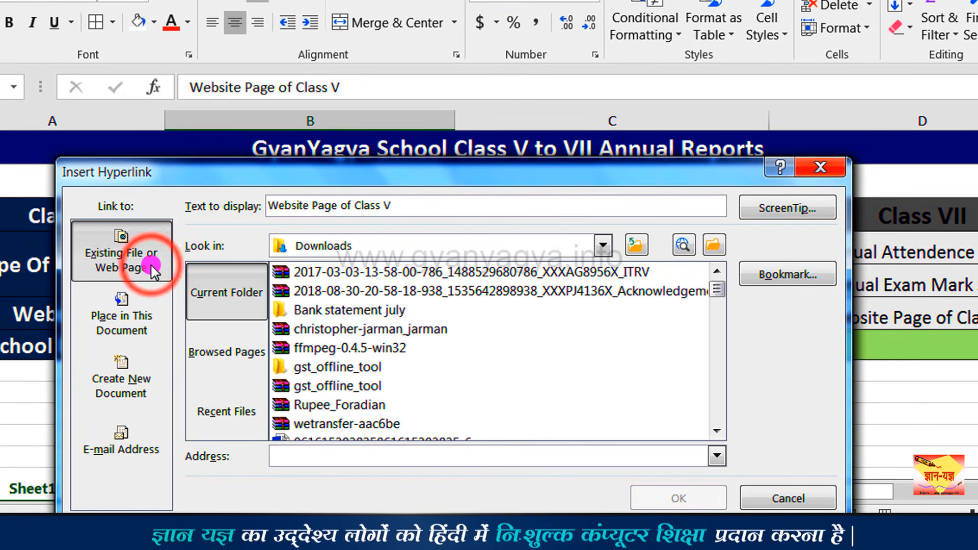
click(284, 457)
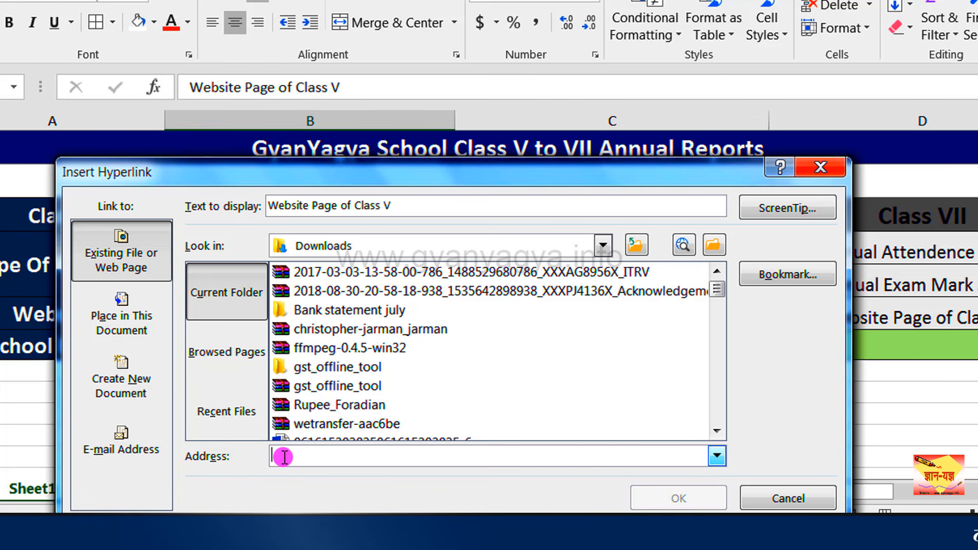
text(www)
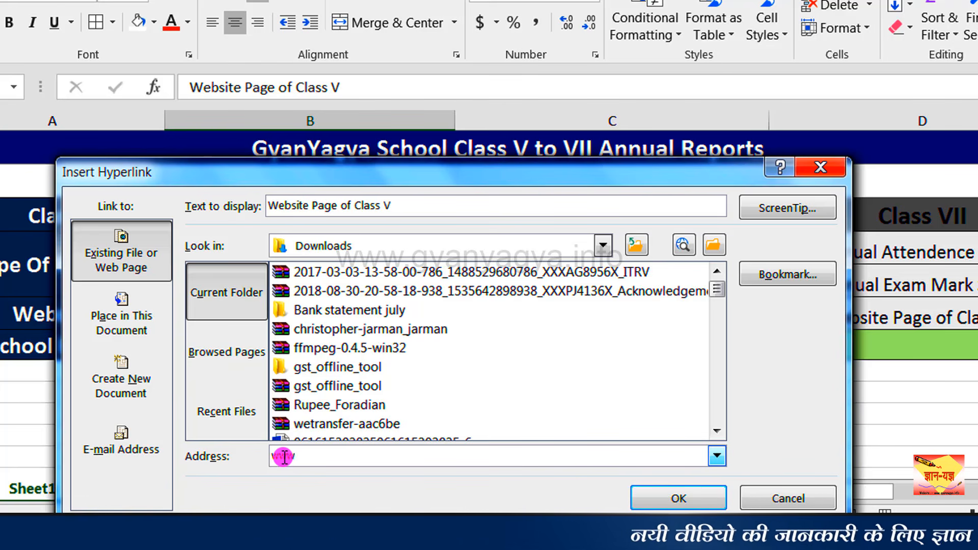
text(.gyanyag)
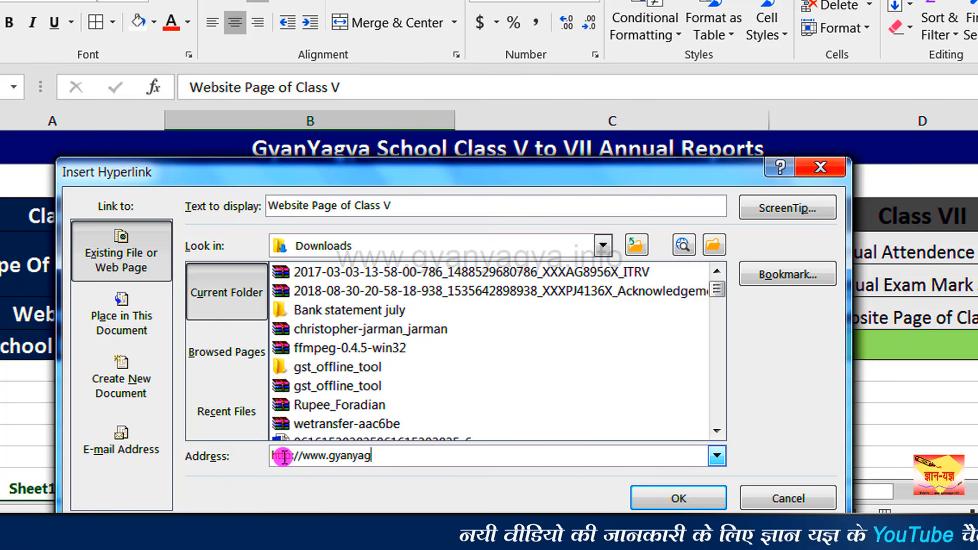
text(ya.info)
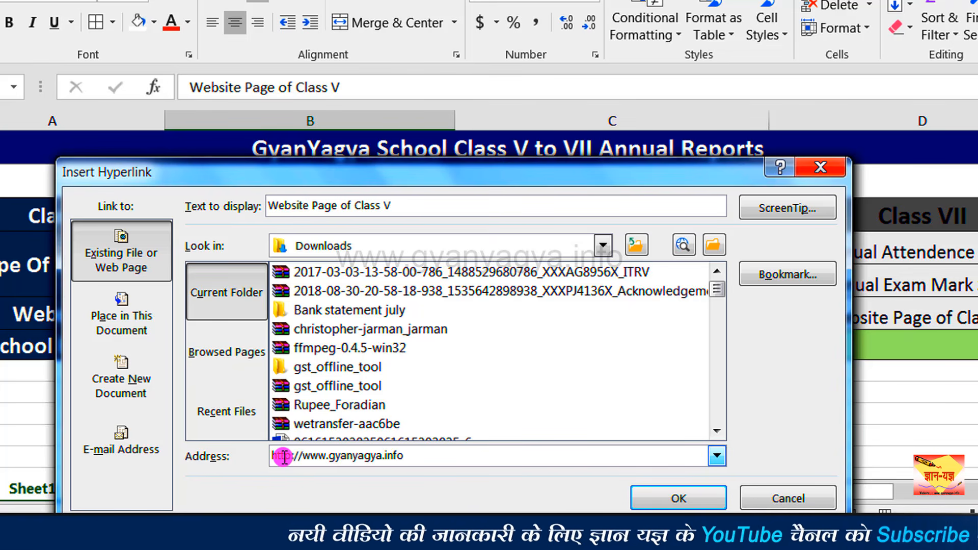
click(678, 498)
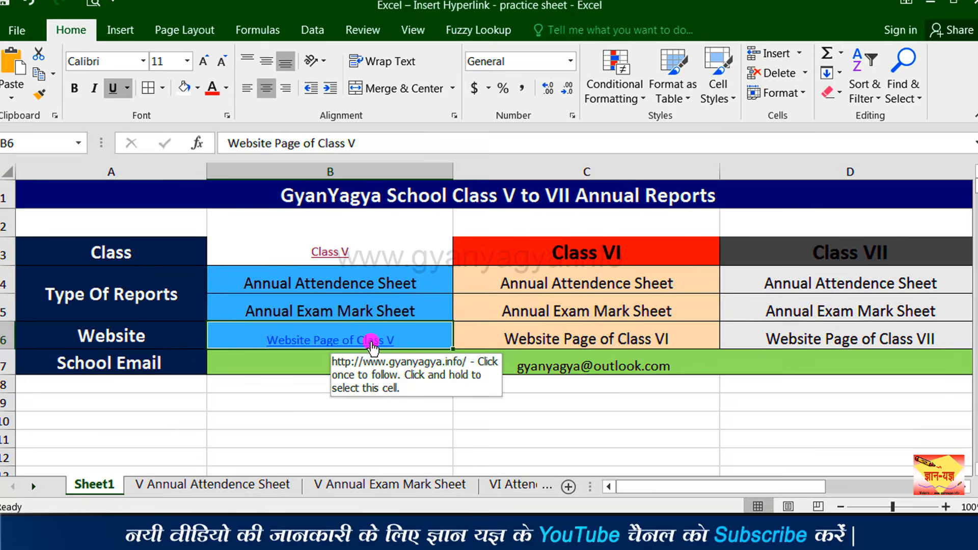
Follow the Website Page of Class V hyperlink to check the site in the browser, and switch back to Excel
click(358, 321)
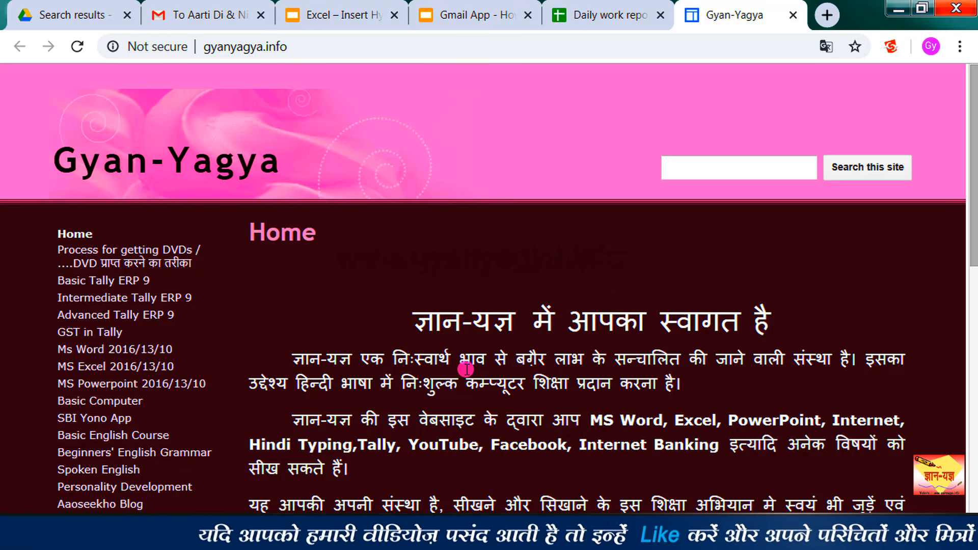
key(alt+Tab)
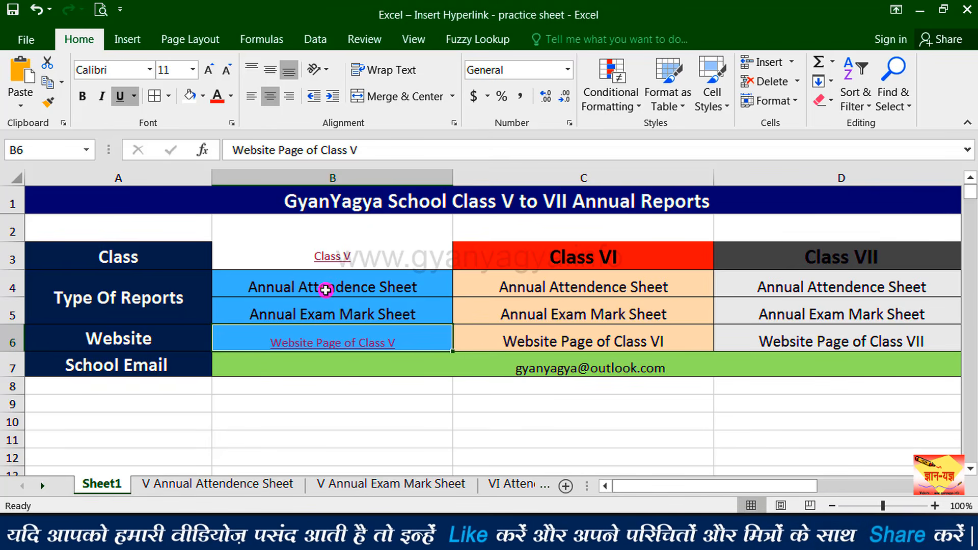
Link the Class V Annual Attendence Sheet cell B4 to cell A1 of the V Annual Attendence Sheet within this document
right_click(367, 289)
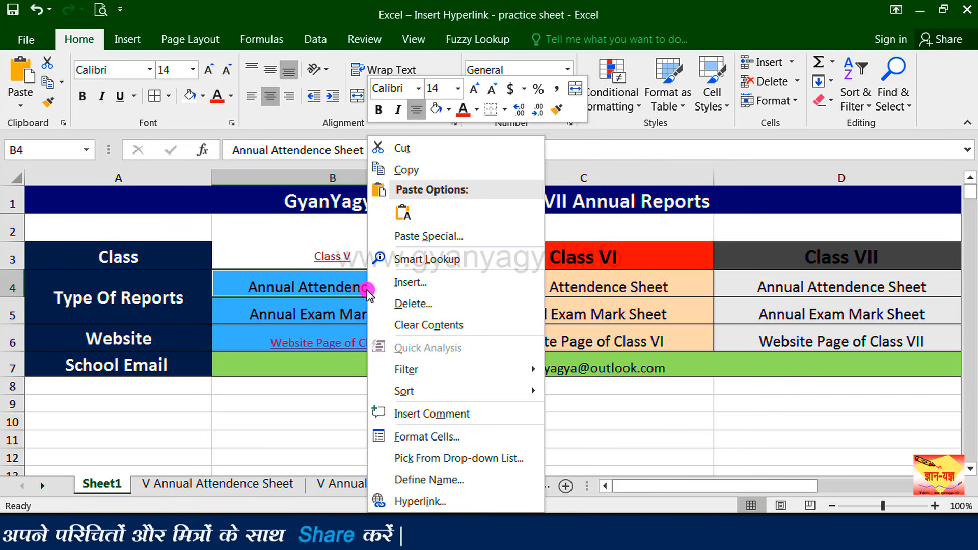
click(397, 502)
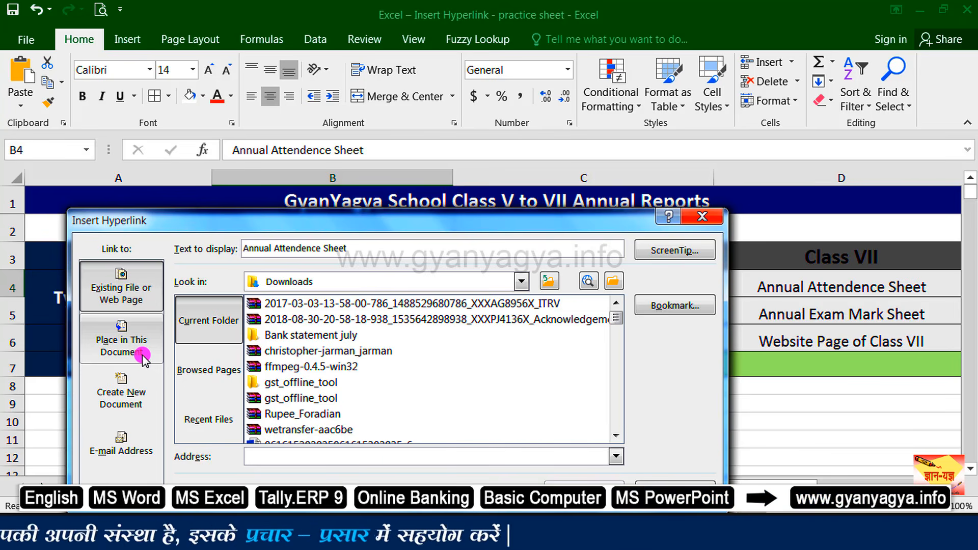
click(143, 356)
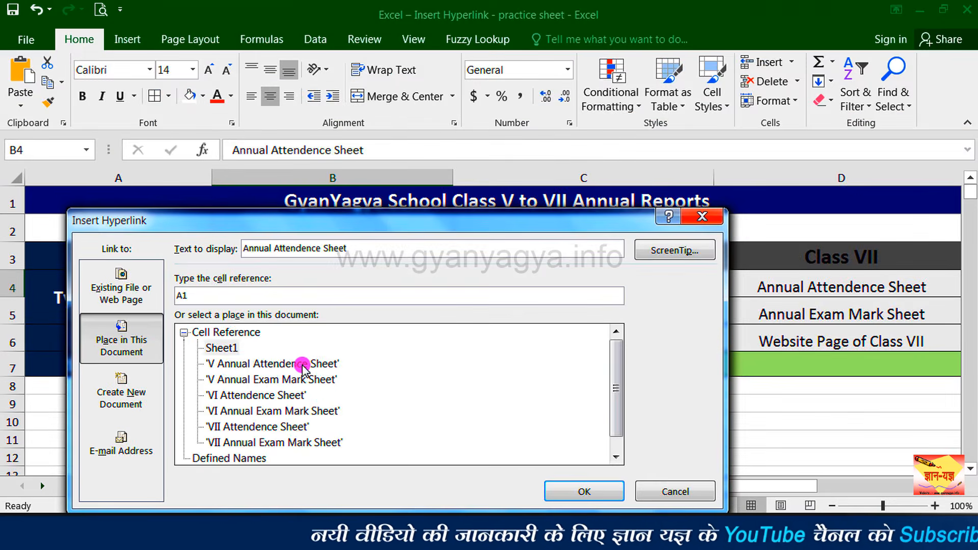
double_click(394, 314)
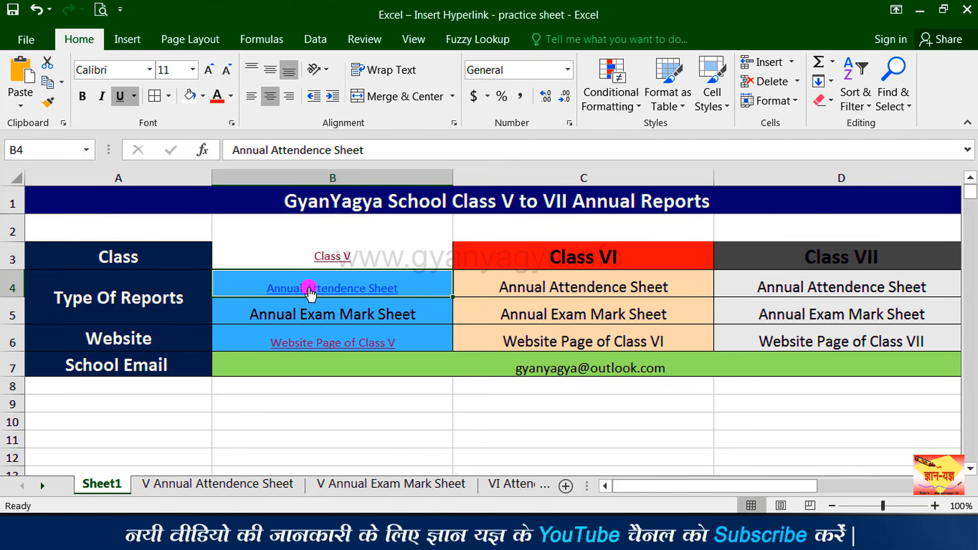
Follow the hyperlink in cell B4 to check that it leads to the Class V attendance worksheet
mouse_move(310, 290)
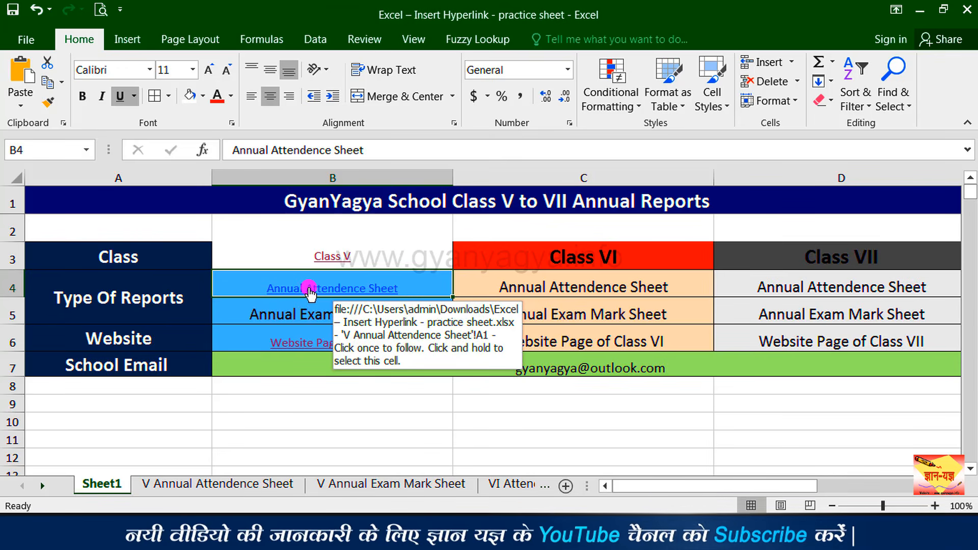
click(309, 291)
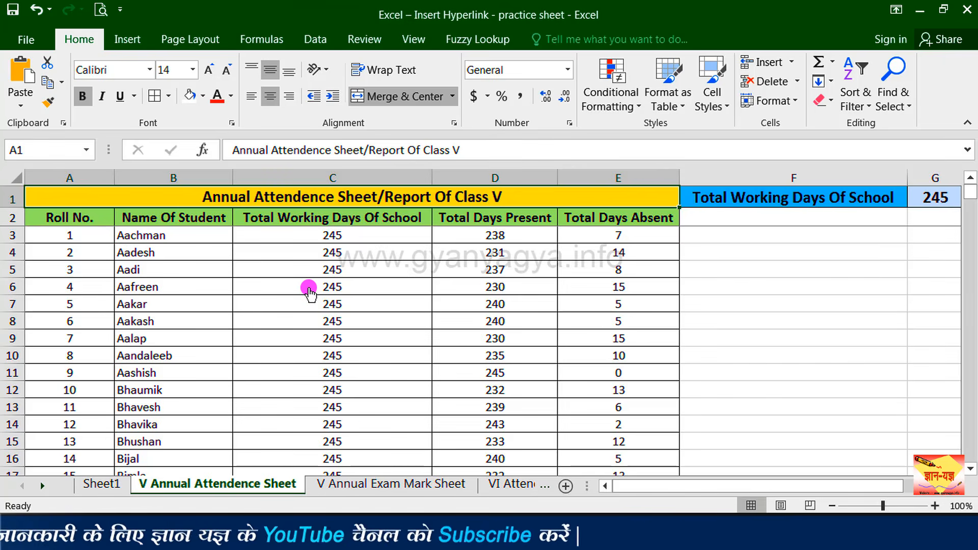
Return to Sheet1 and link the Class V Annual Exam Mark Sheet cell B5 to a new document named Class V Annual Exam mark Sheet
click(300, 302)
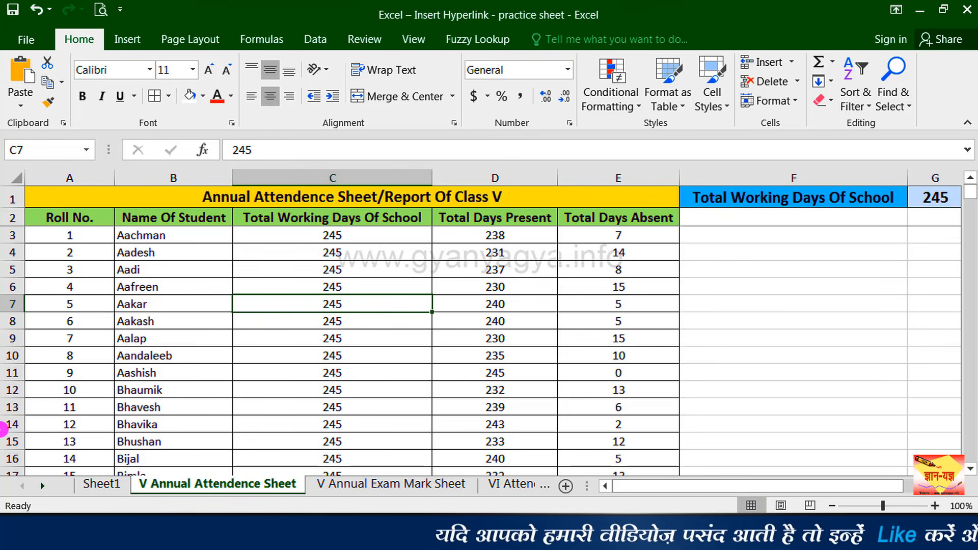
click(100, 481)
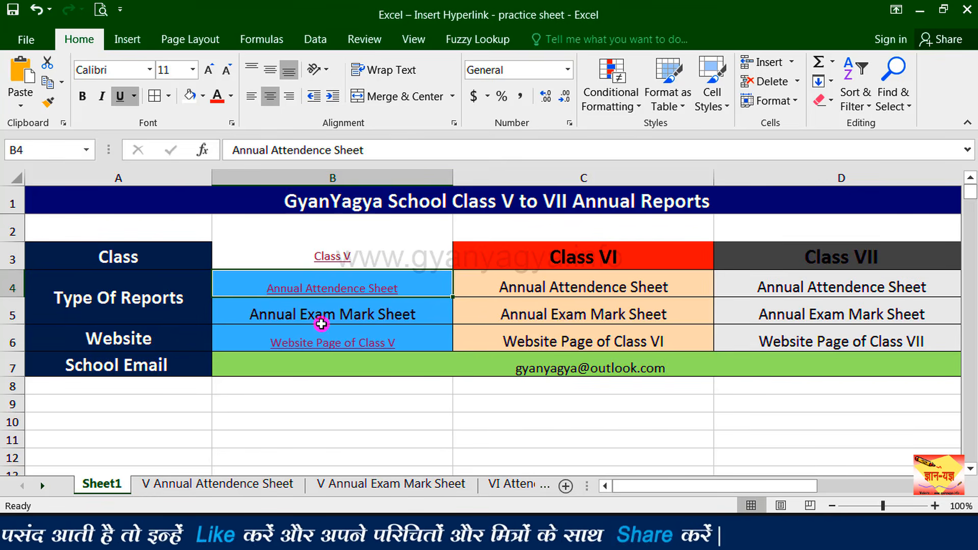
click(433, 310)
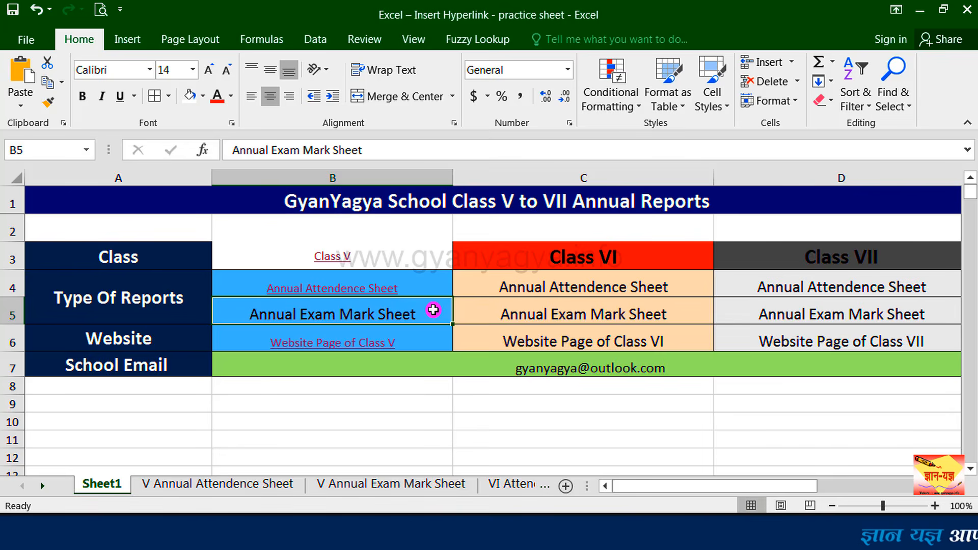
right_click(433, 310)
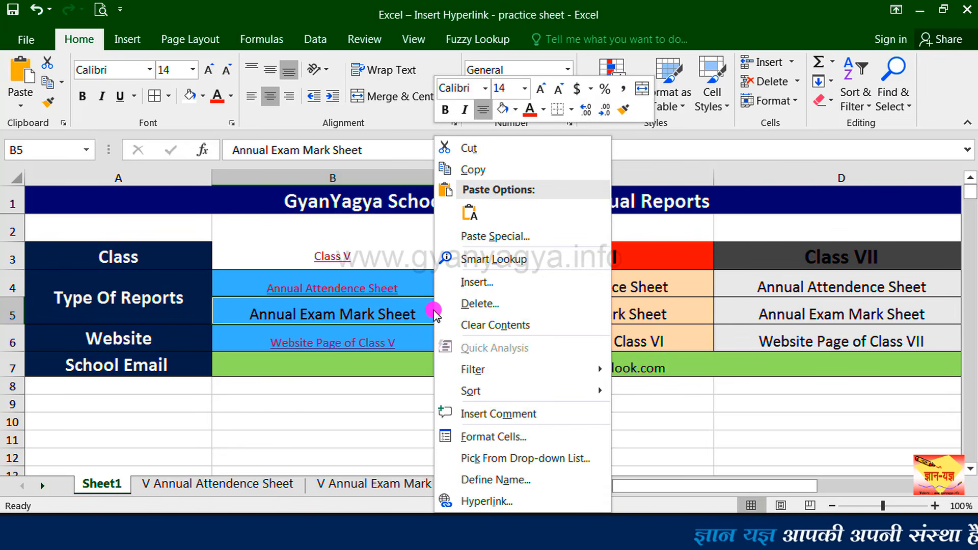
click(468, 502)
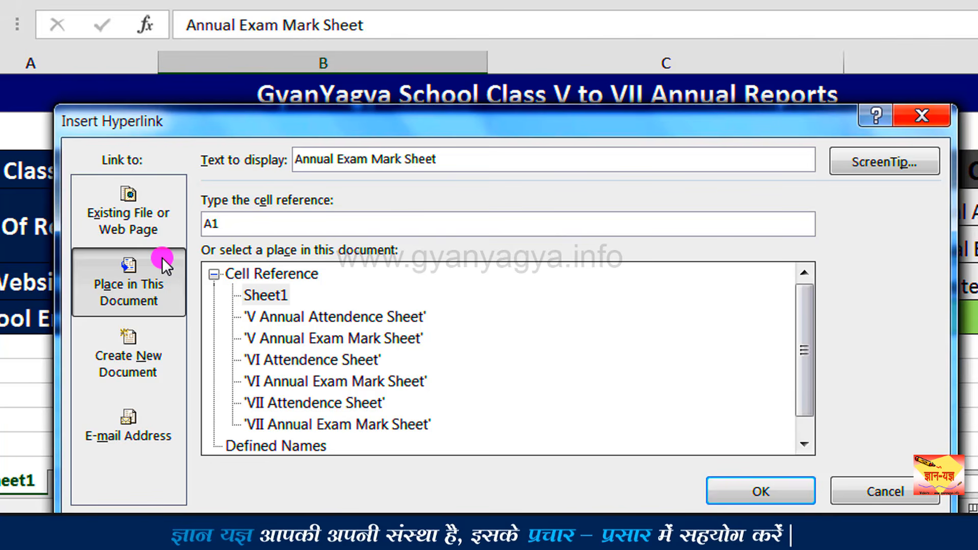
click(133, 367)
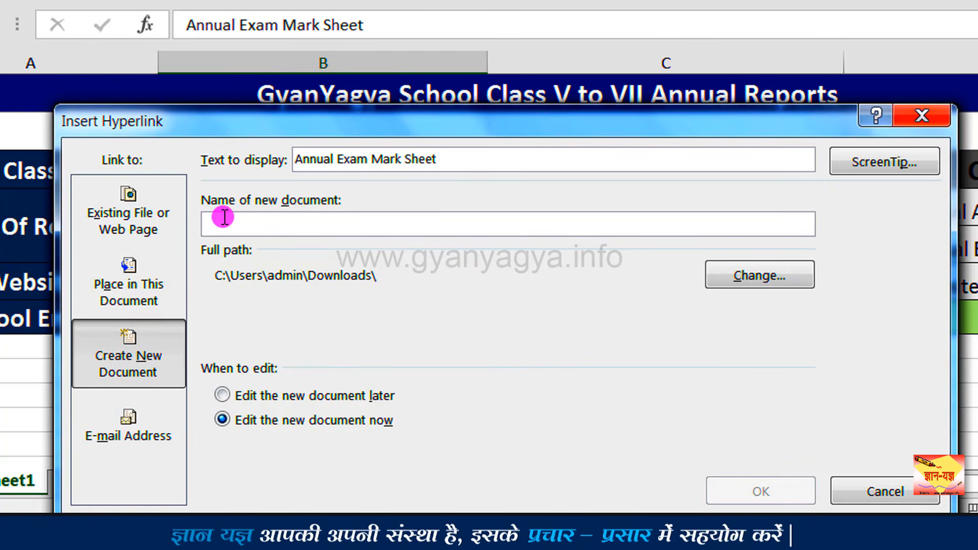
click(311, 226)
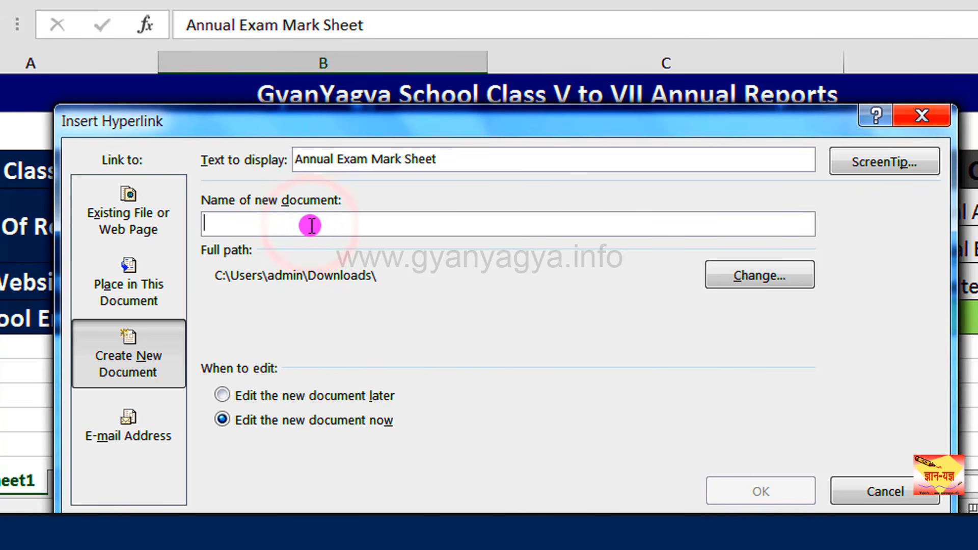
text(Class V Annual Exam mark Sheet.xlsx)
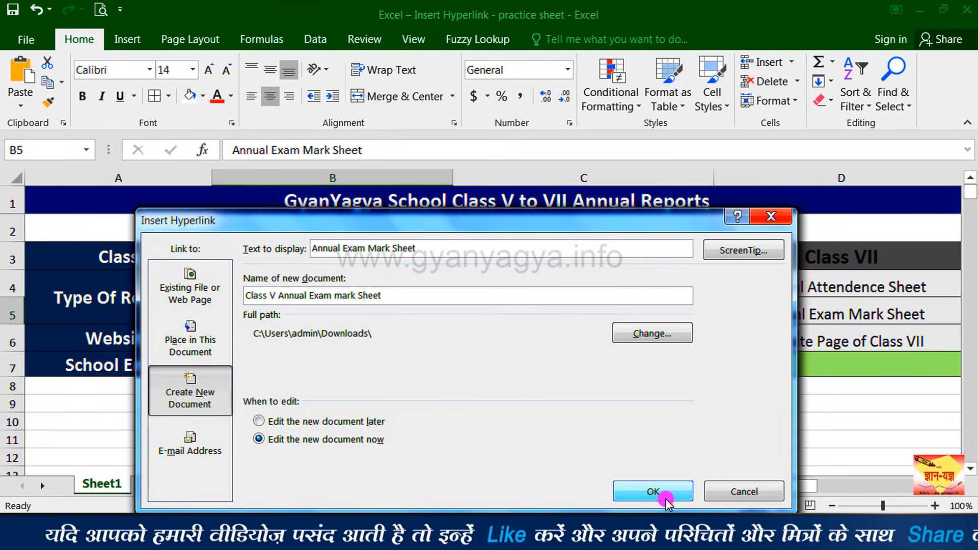
click(667, 493)
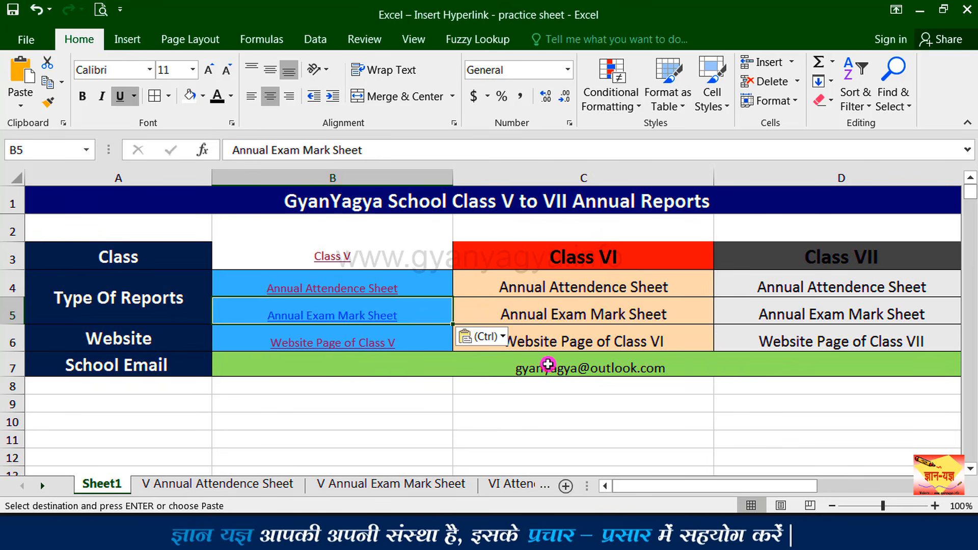
Insert an e-mail hyperlink in the School Email cell B7, using the school's e-mail address as the target
right_click(507, 364)
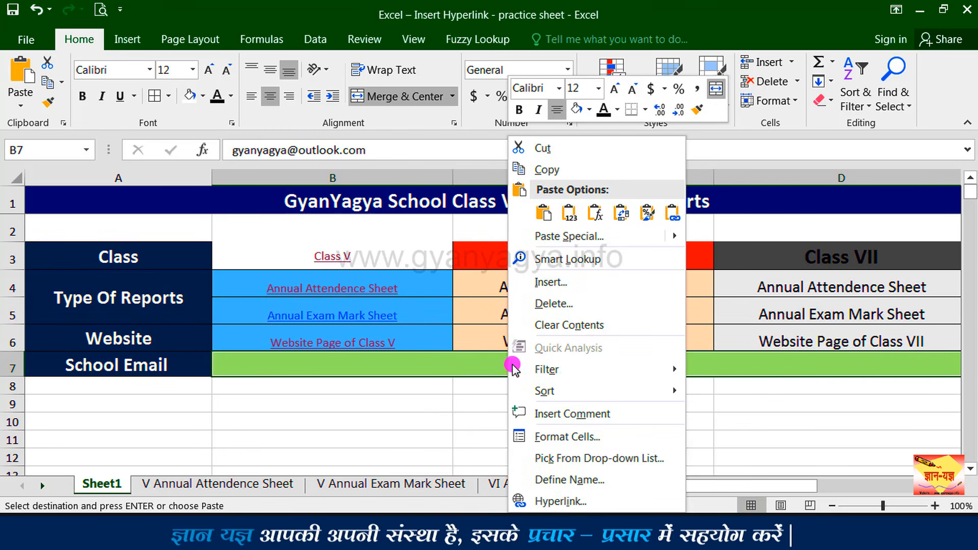
click(558, 501)
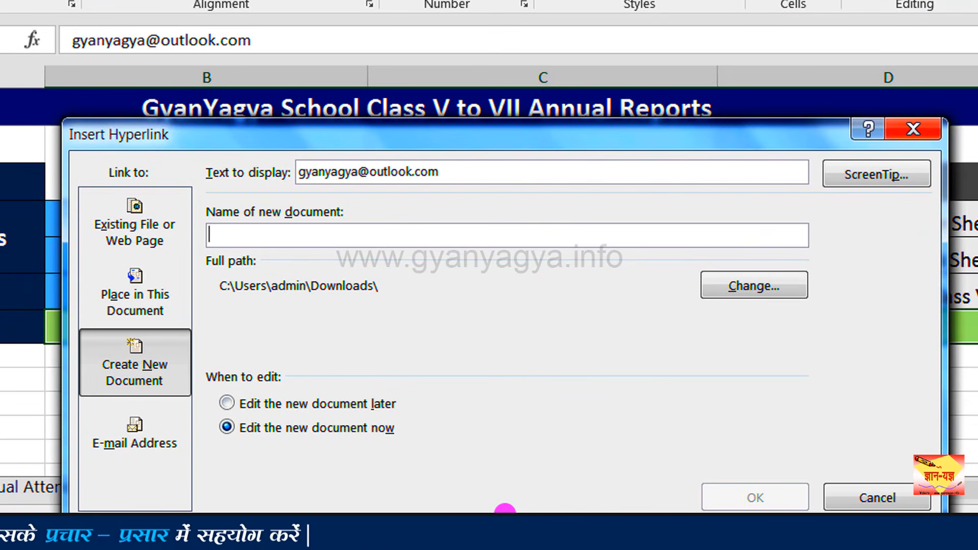
click(157, 437)
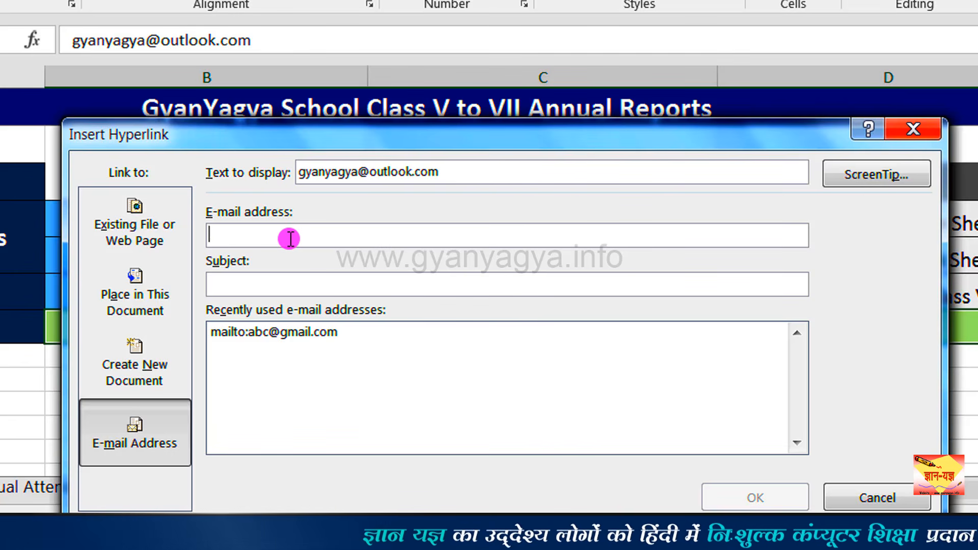
key(ctrl+v)
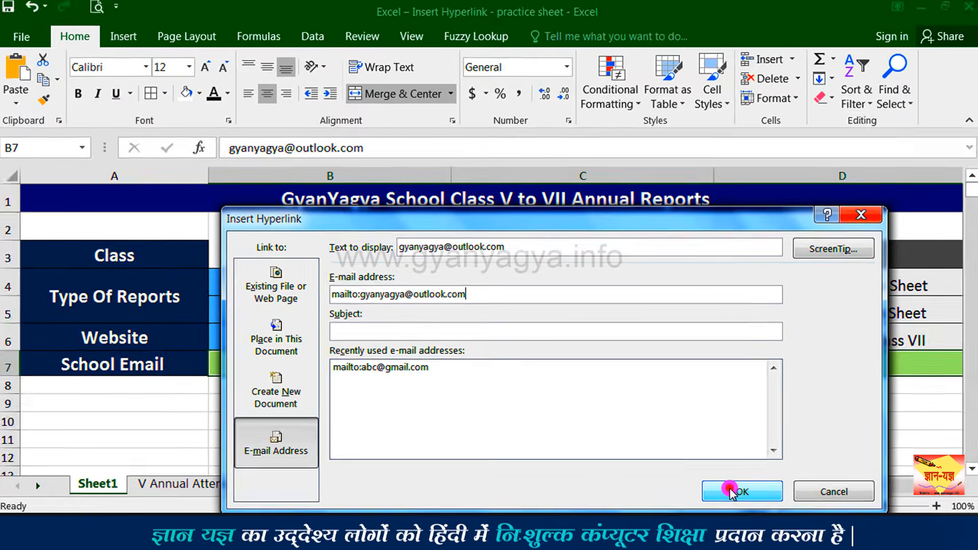
click(736, 493)
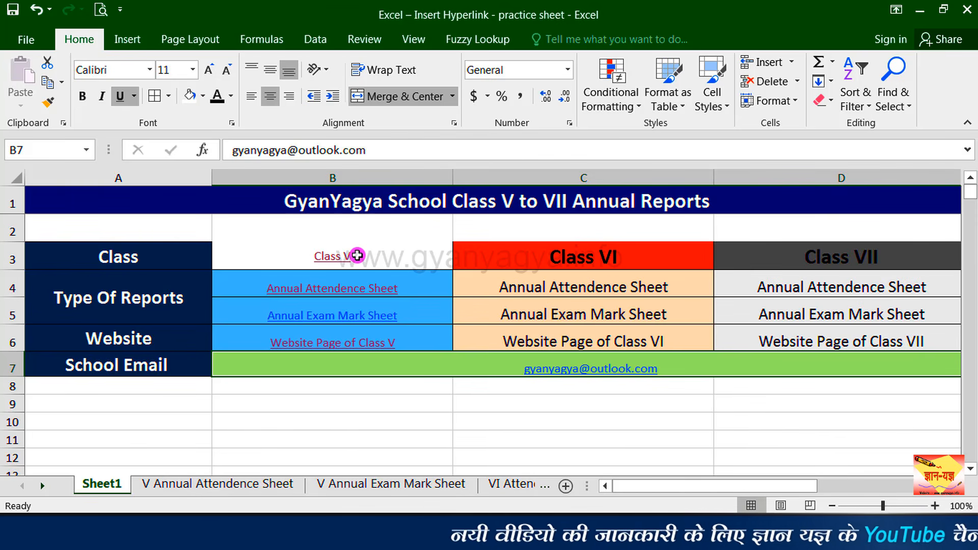
Remove the hyperlink from the Class V heading in cell B3
right_click(358, 255)
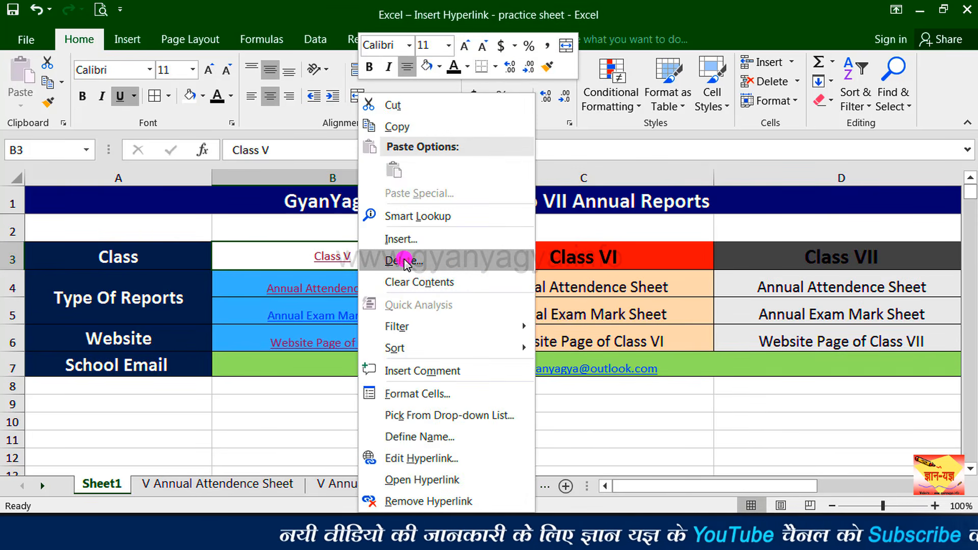
click(389, 502)
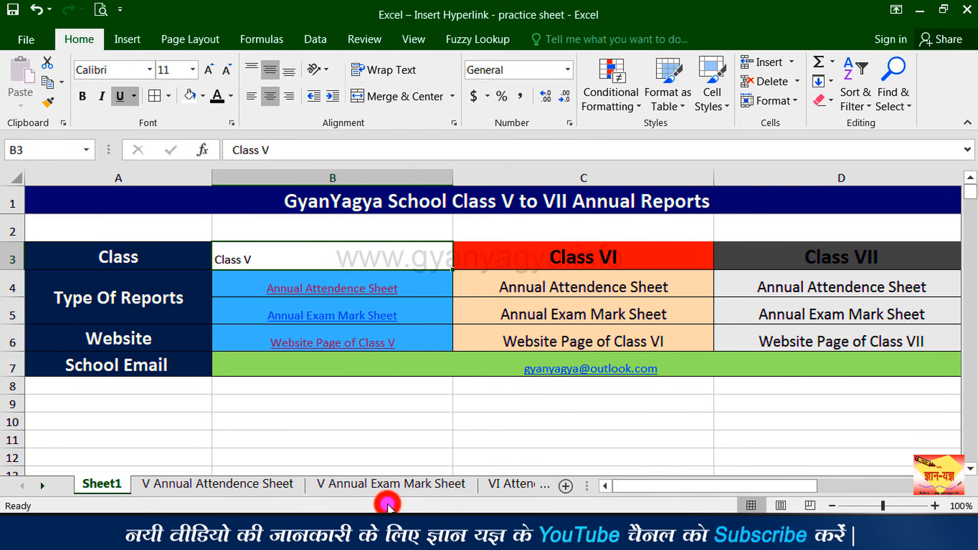